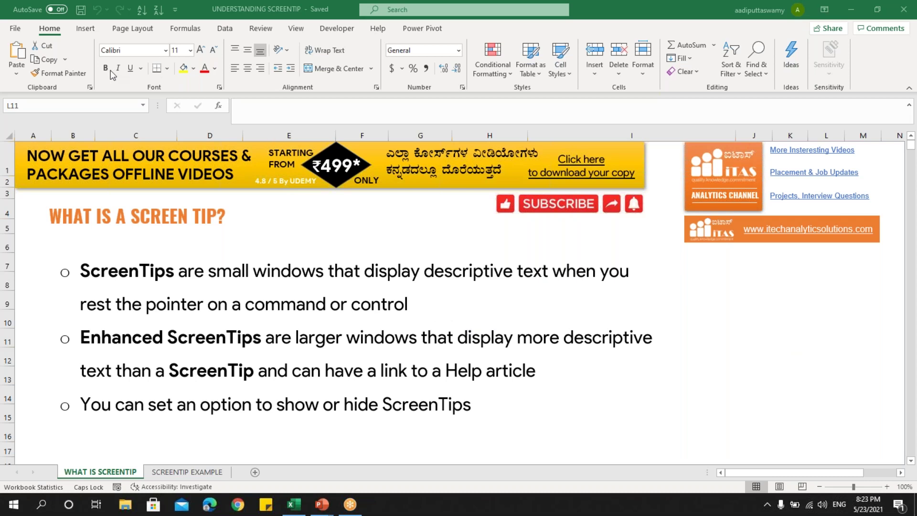
Step: Bring Excel into focus and check the open PowerPoint course promo slide show
{"action": "left_click", "coordinate": [108, 82]}
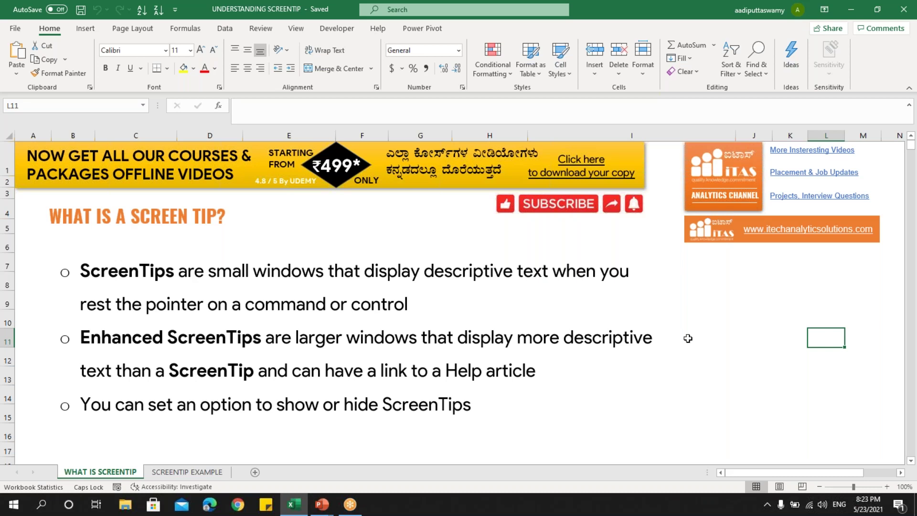
{"action": "left_click", "coordinate": [322, 504]}
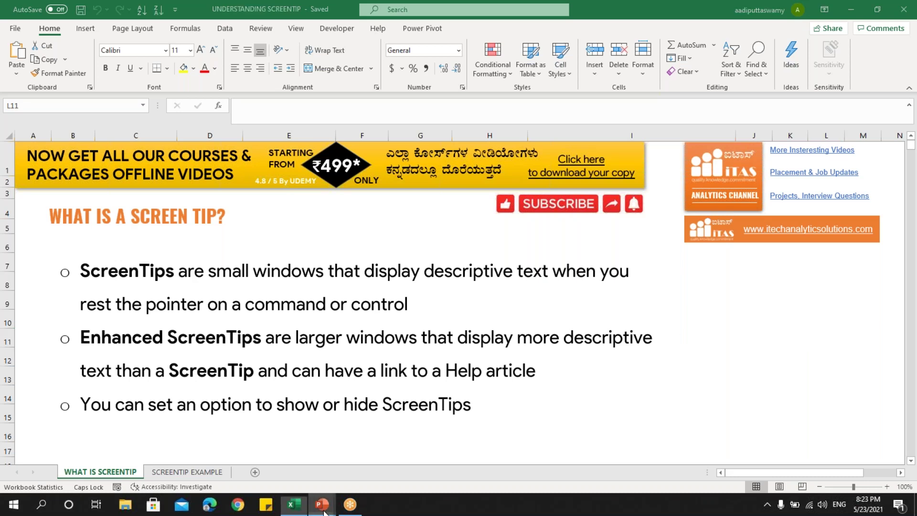
{"action": "left_click", "coordinate": [385, 459]}
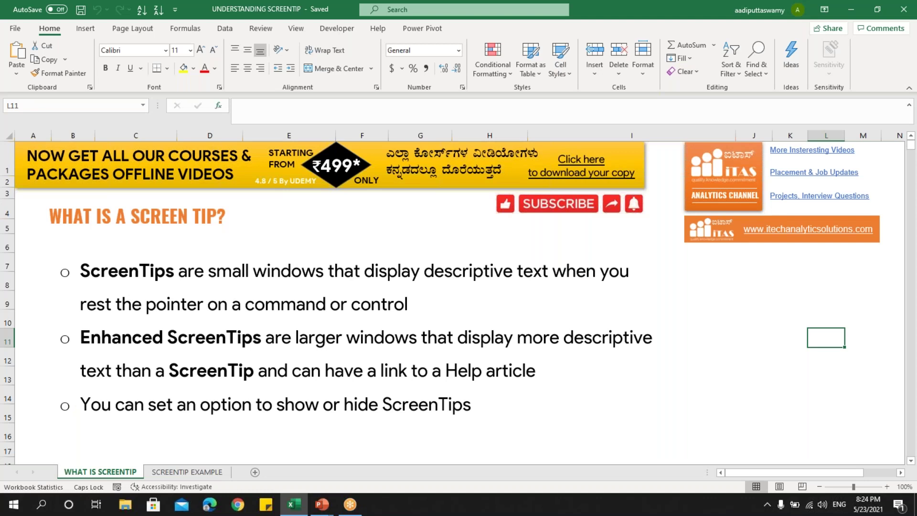
Step: Go to the SCREENTIP EXAMPLE sheet, select cell E7, and open the File backstage
{"action": "left_click", "coordinate": [190, 472]}
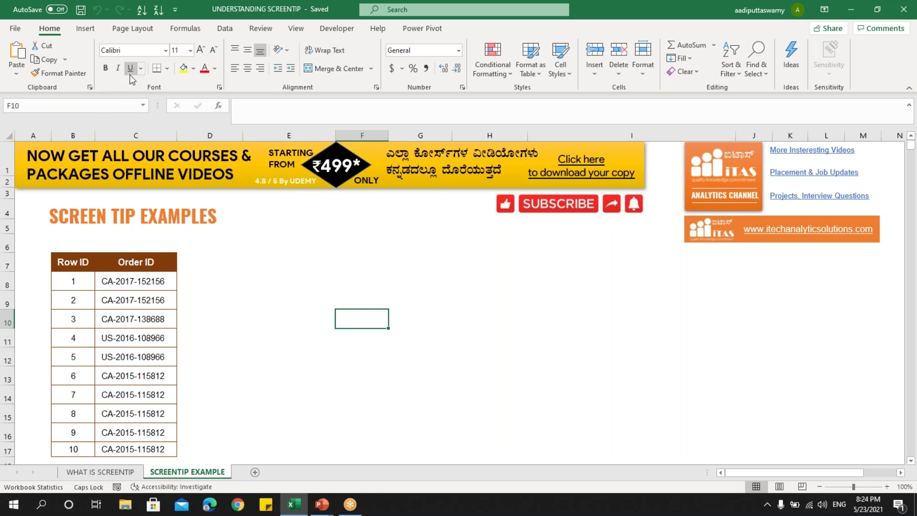
{"action": "mouse_move", "coordinate": [184, 68]}
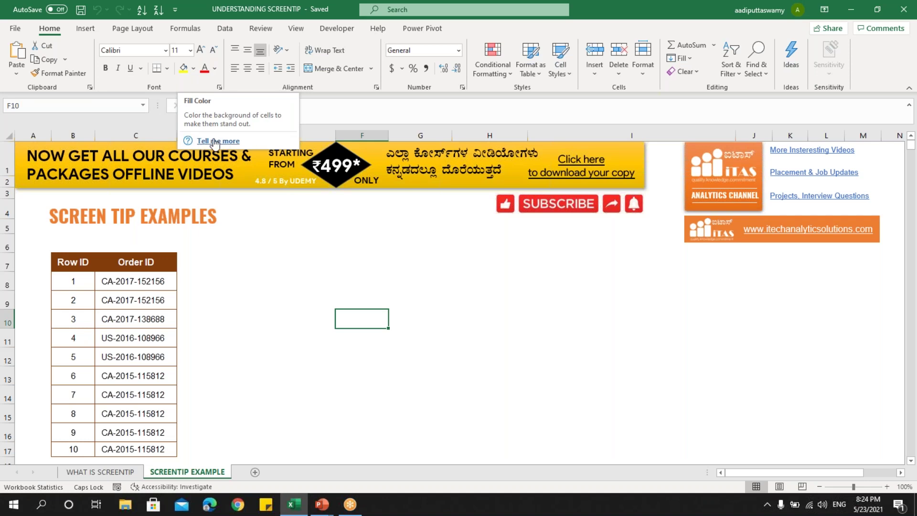
{"action": "left_click", "coordinate": [273, 265]}
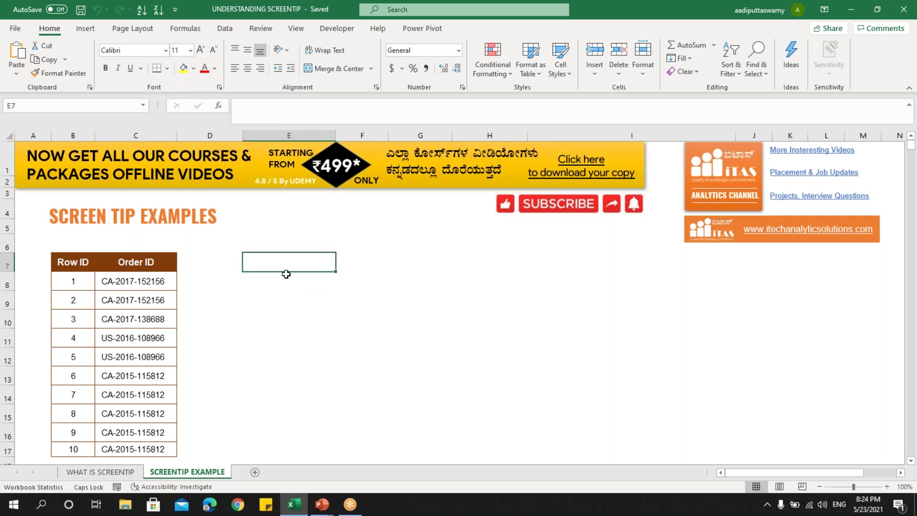
{"action": "left_click", "coordinate": [15, 28]}
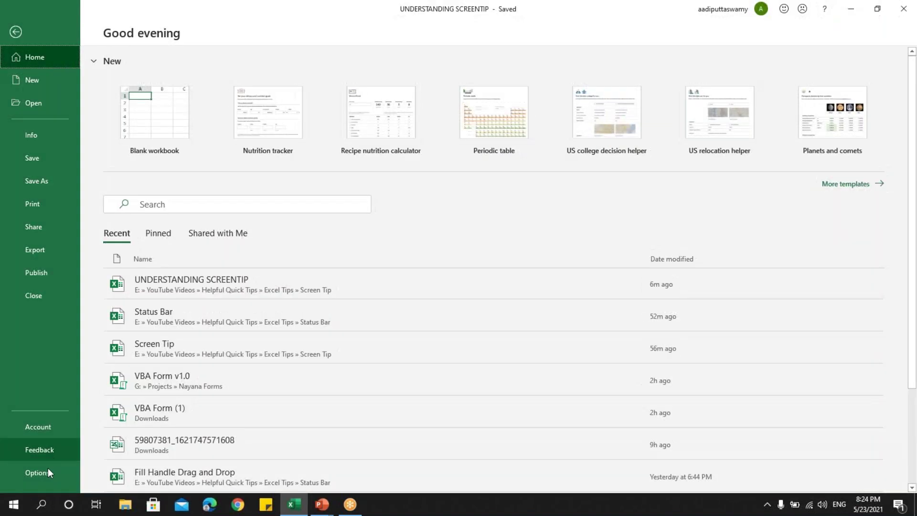
Step: Set the ScreenTip style to 'Don't show feature descriptions in ScreenTips', then return to File
{"action": "left_click", "coordinate": [41, 474]}
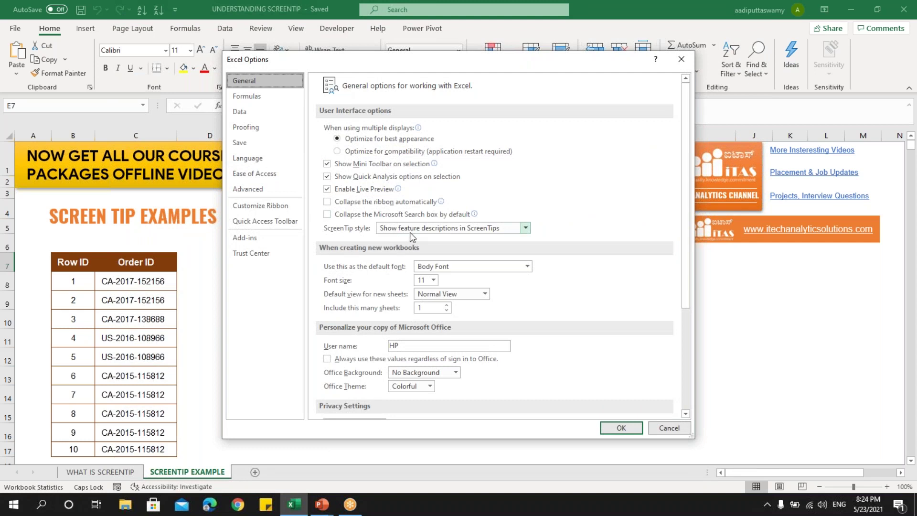
{"action": "left_click", "coordinate": [481, 228]}
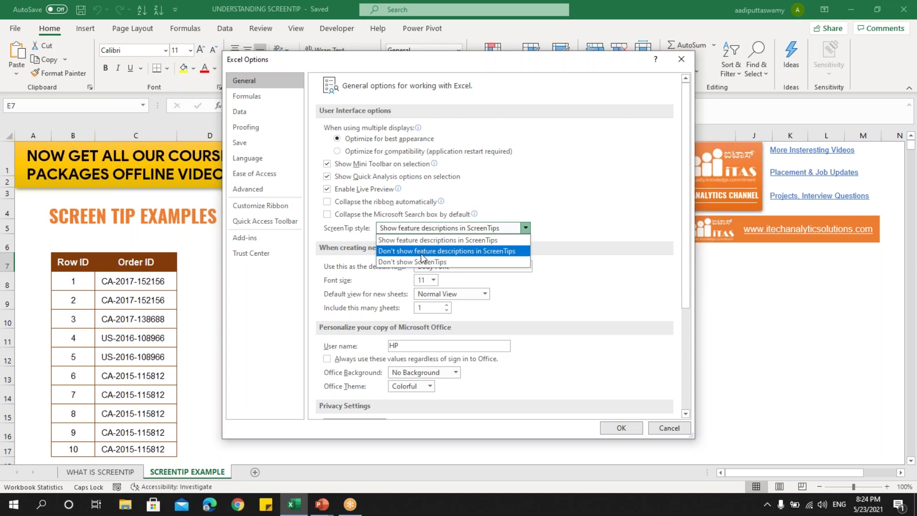
{"action": "left_click", "coordinate": [456, 250]}
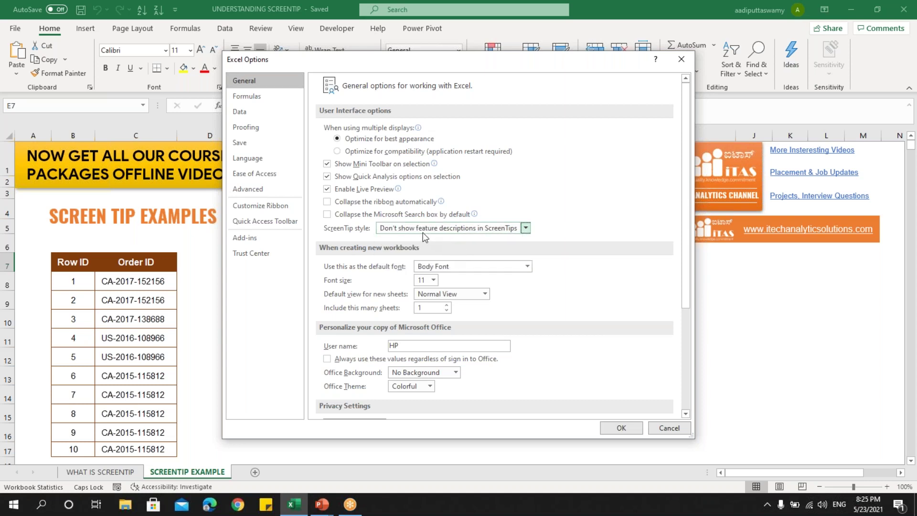
{"action": "left_click", "coordinate": [618, 428]}
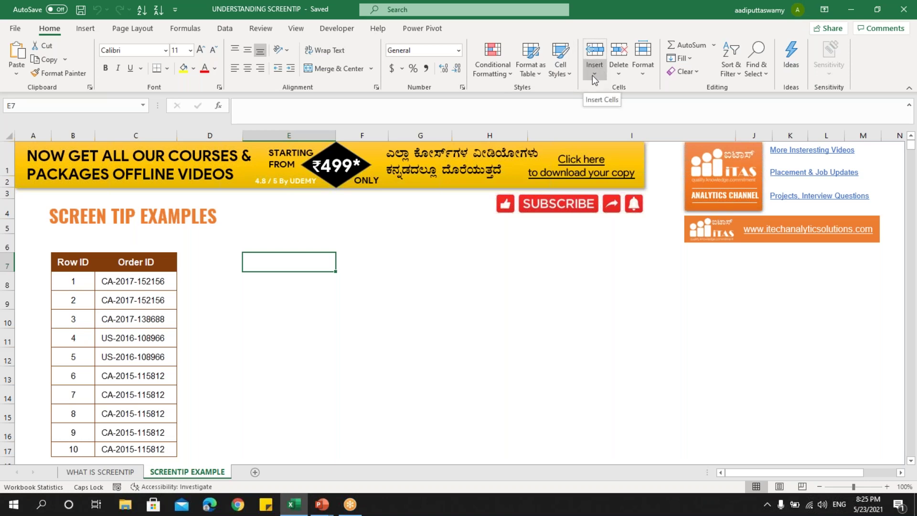
{"action": "left_click", "coordinate": [19, 29]}
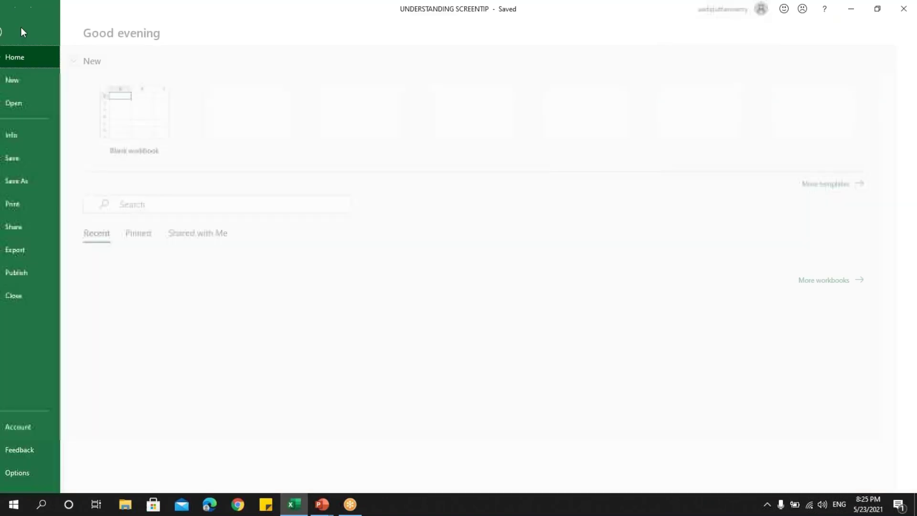
Step: Set the ScreenTip style to 'Don't show ScreenTips' and return to the sheet at cell I11
{"action": "left_click", "coordinate": [41, 475]}
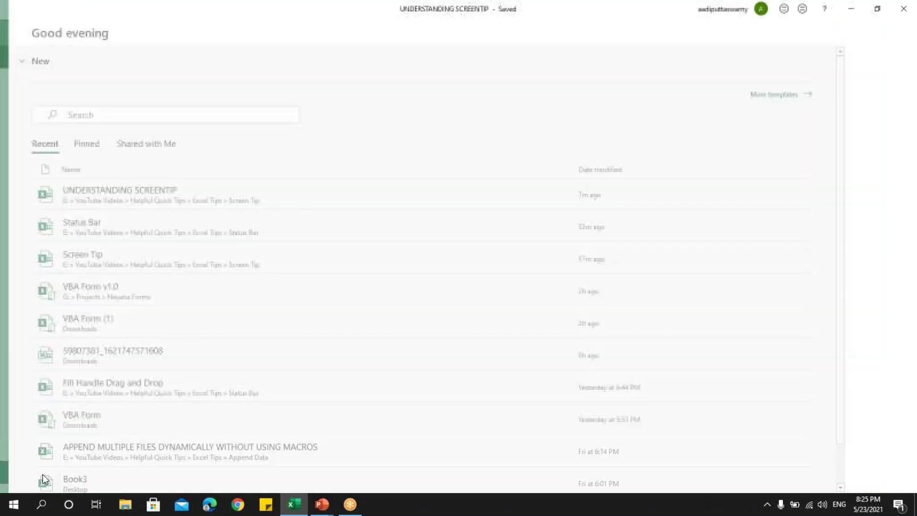
{"action": "left_click", "coordinate": [400, 228]}
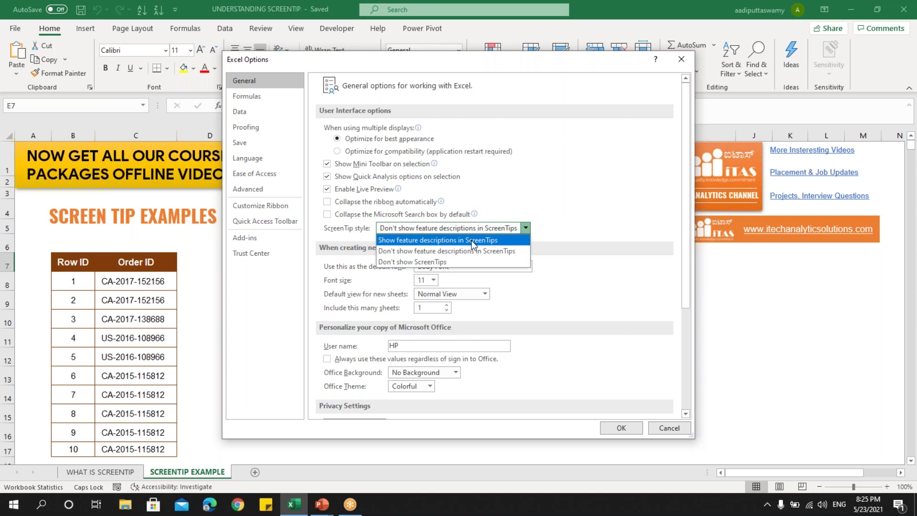
{"action": "left_click", "coordinate": [470, 262]}
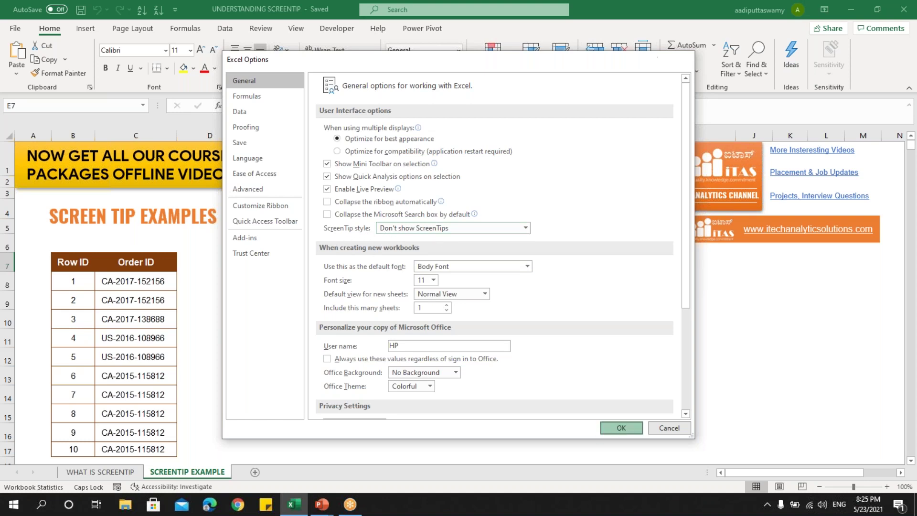
{"action": "left_click", "coordinate": [620, 428]}
{"action": "left_click", "coordinate": [541, 328]}
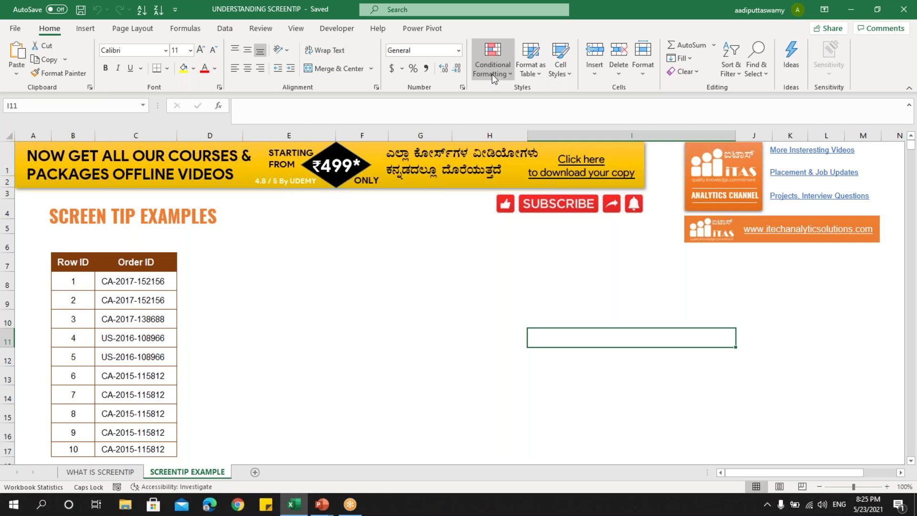
Step: Switch the ScreenTip style back to 'Show feature descriptions in ScreenTips' in Excel Options
{"action": "left_click", "coordinate": [16, 29]}
{"action": "left_click", "coordinate": [51, 473]}
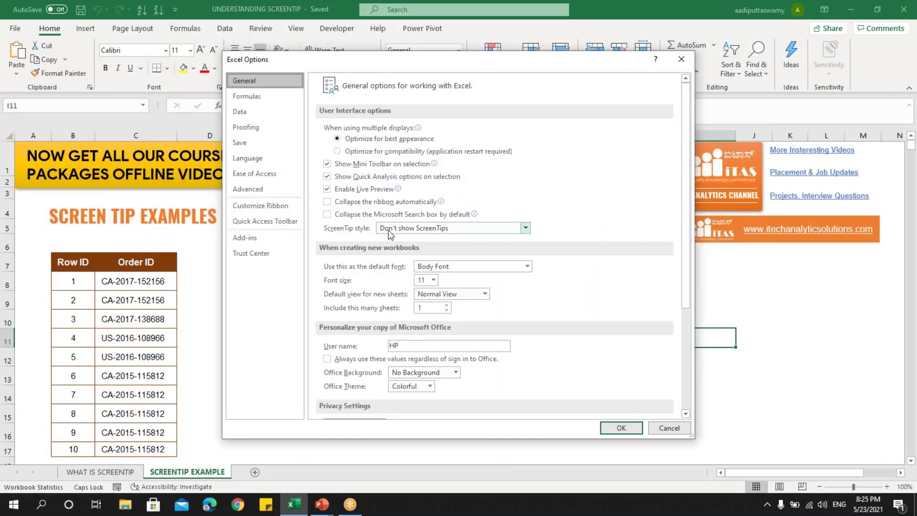
{"action": "left_click", "coordinate": [434, 228]}
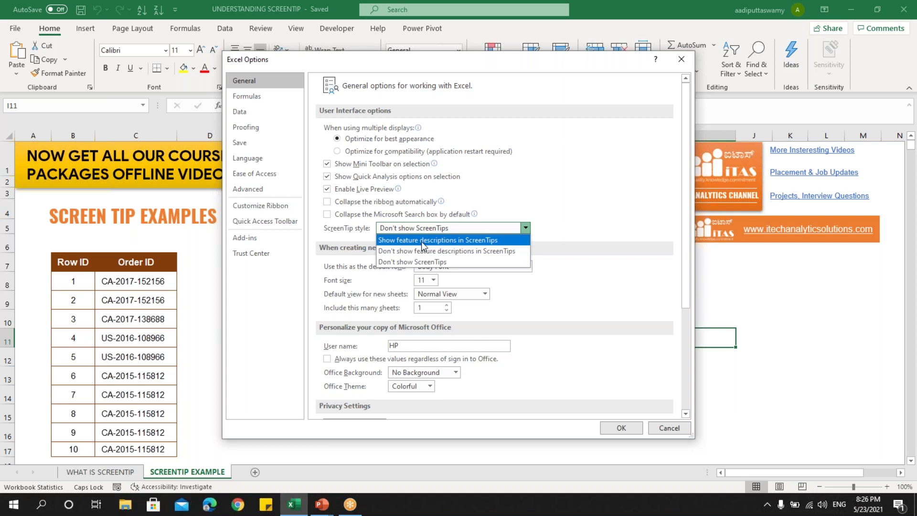
{"action": "left_click", "coordinate": [402, 240]}
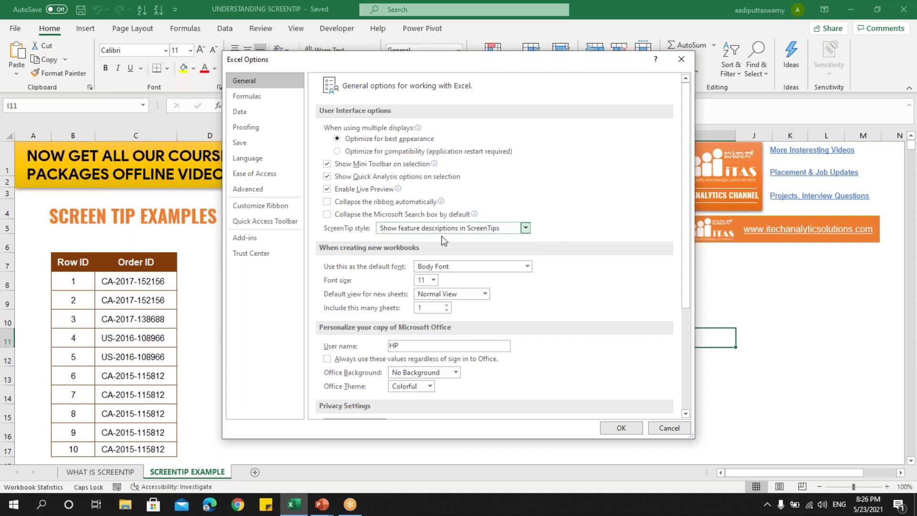
{"action": "left_click", "coordinate": [621, 427]}
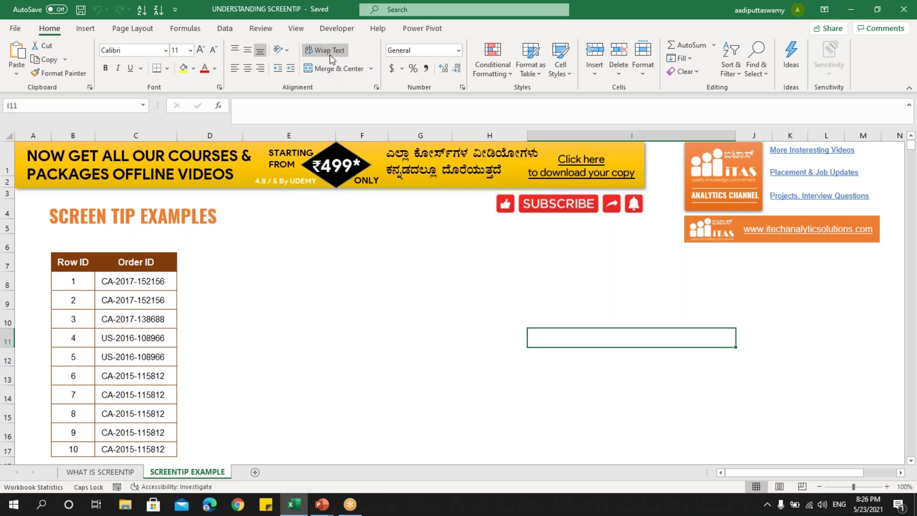
{"action": "left_click", "coordinate": [261, 28]}
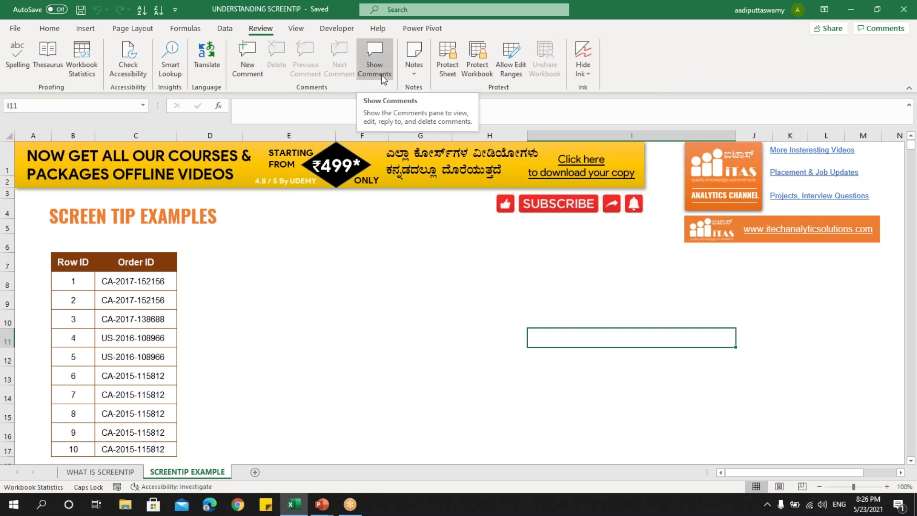
Step: Select cells E11 and F8 beside the Order ID table with the Review commands shown
{"action": "left_click", "coordinate": [315, 340]}
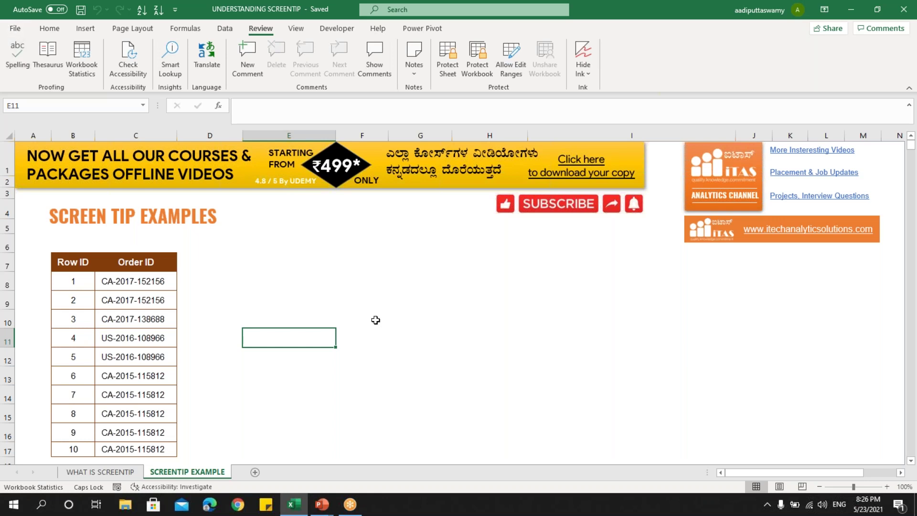
{"action": "left_click", "coordinate": [375, 285]}
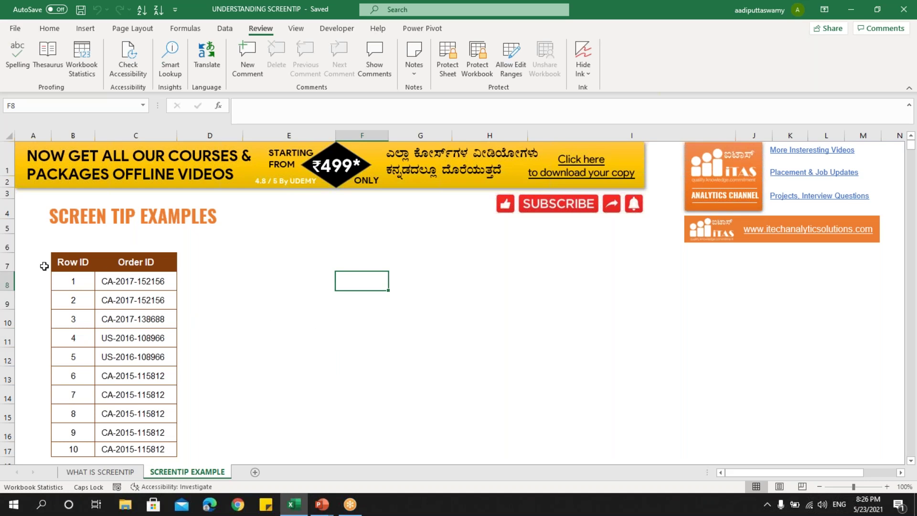
{"action": "left_click", "coordinate": [136, 287]}
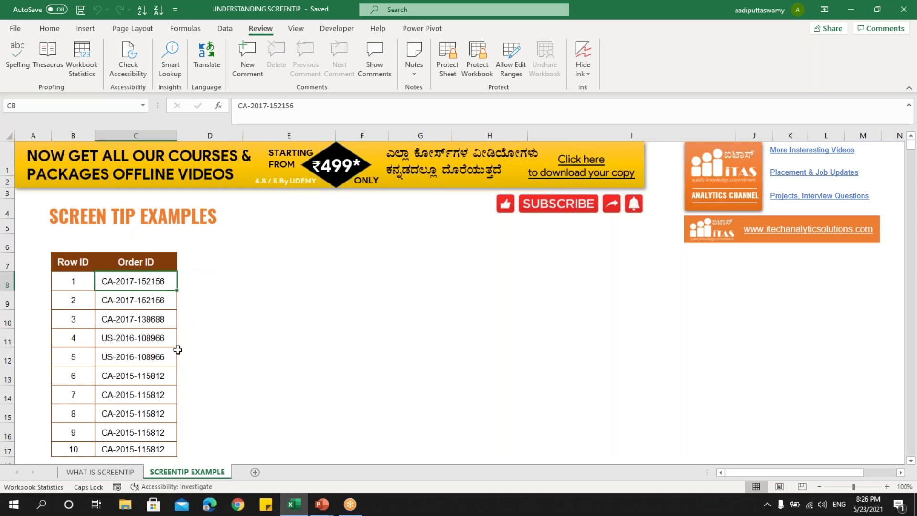
{"action": "left_click", "coordinate": [300, 28]}
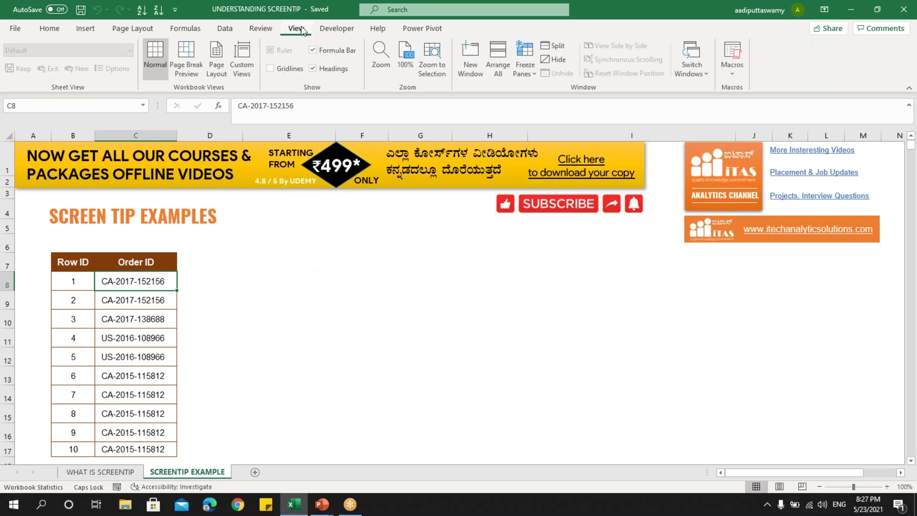
{"action": "left_click", "coordinate": [89, 30]}
{"action": "left_click", "coordinate": [724, 71]}
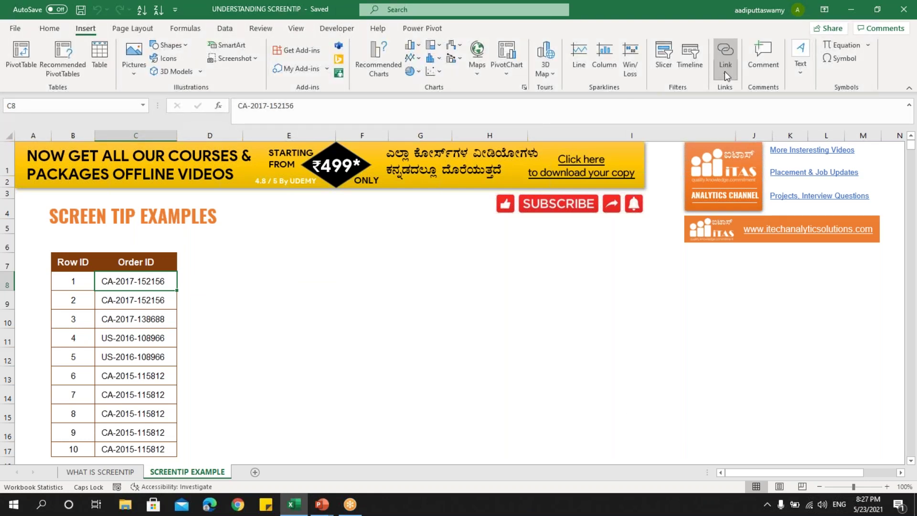
{"action": "left_click", "coordinate": [690, 408]}
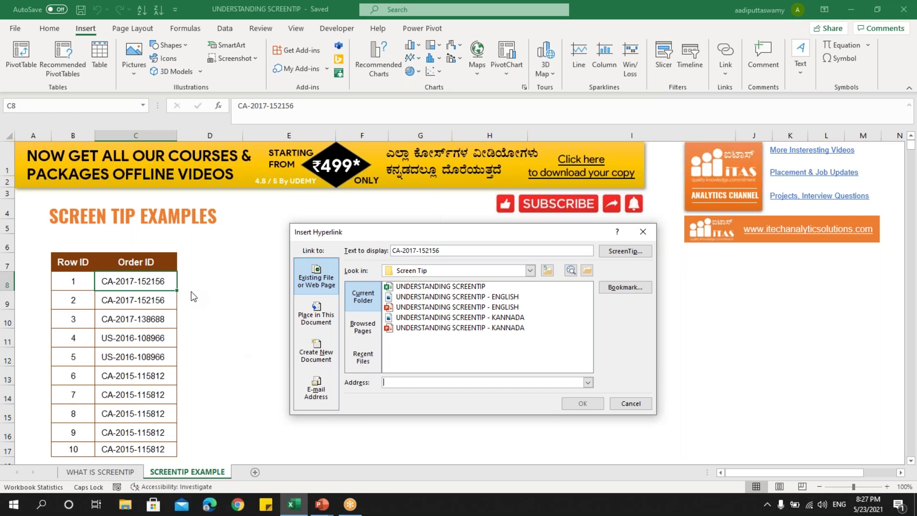
{"action": "left_click", "coordinate": [315, 317]}
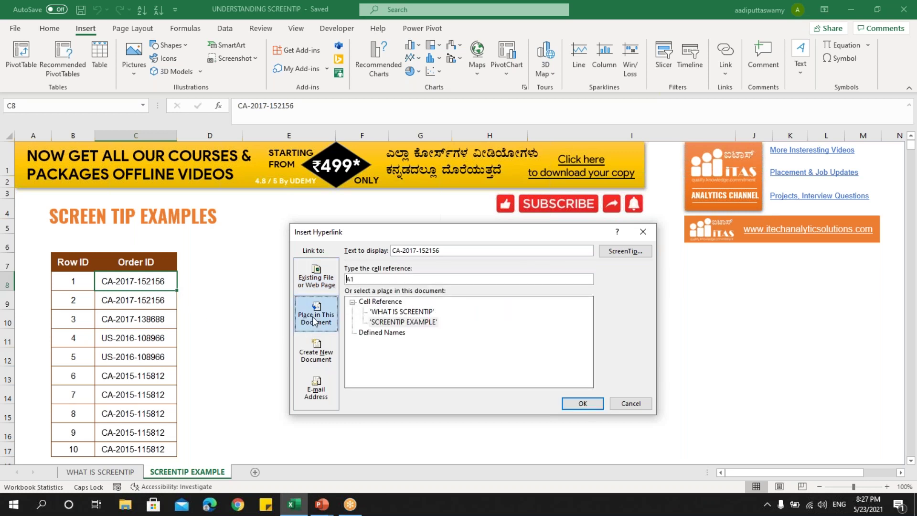
{"action": "left_click", "coordinate": [316, 278]}
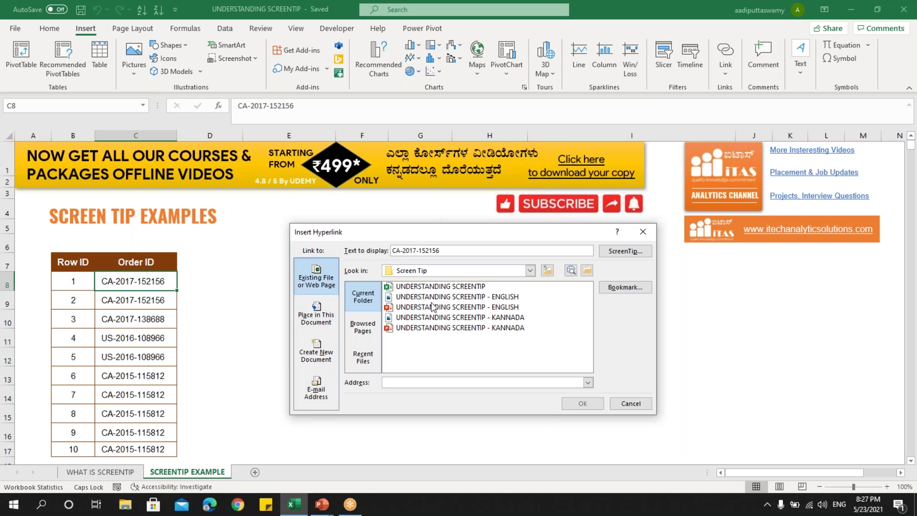
{"action": "left_click", "coordinate": [318, 328]}
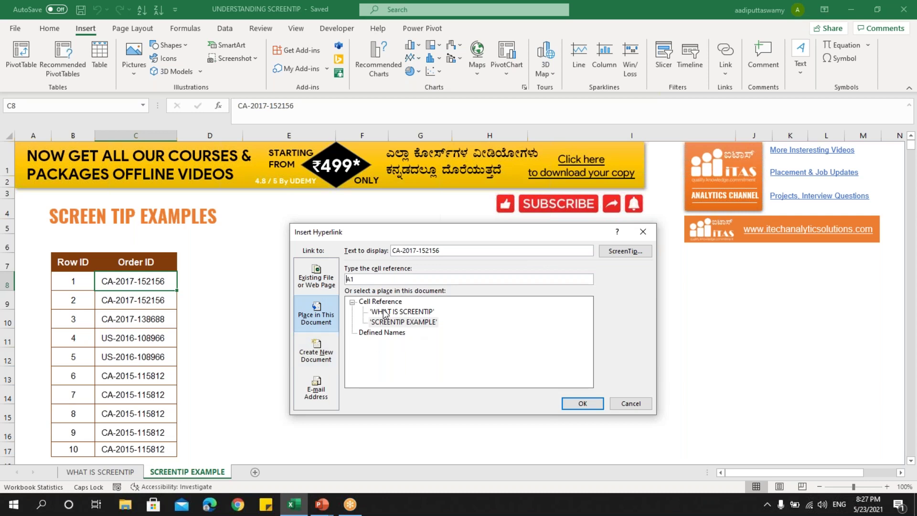
{"action": "left_click", "coordinate": [405, 312]}
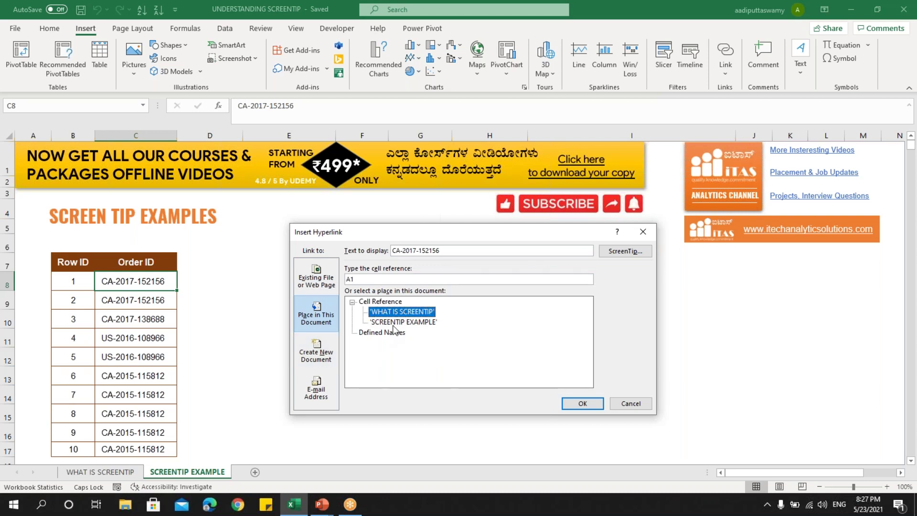
{"action": "left_click", "coordinate": [583, 403]}
Step: Reselect the linked Order ID cell C8 to edit its hyperlink
{"action": "left_click", "coordinate": [578, 391]}
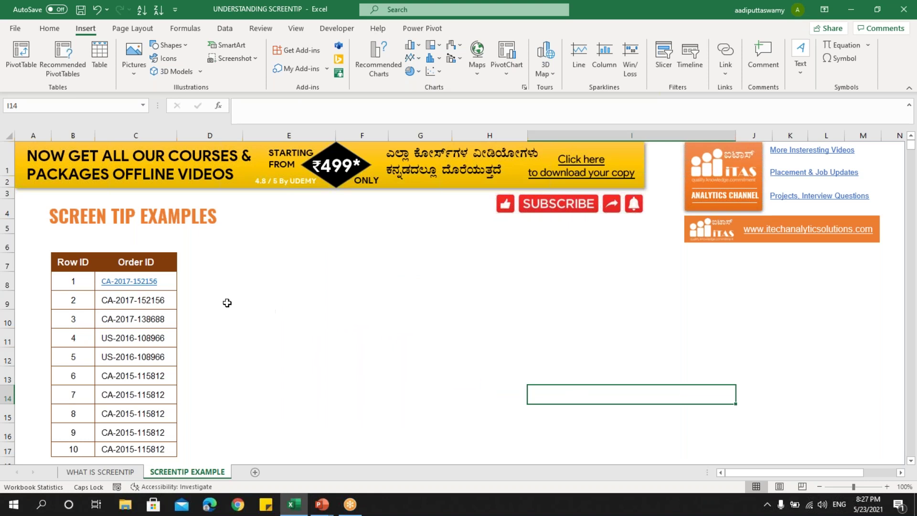
{"action": "mouse_move", "coordinate": [128, 280]}
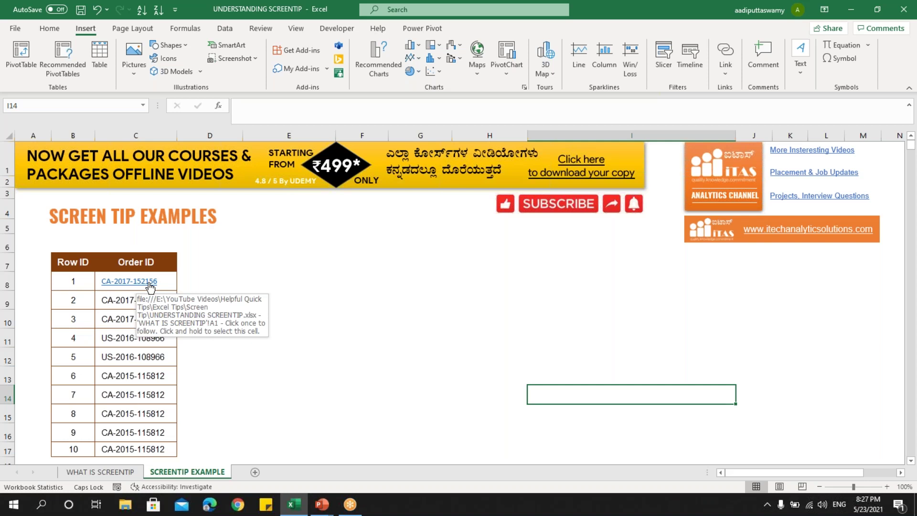
{"action": "left_click", "coordinate": [200, 277]}
{"action": "key", "text": "Left"}
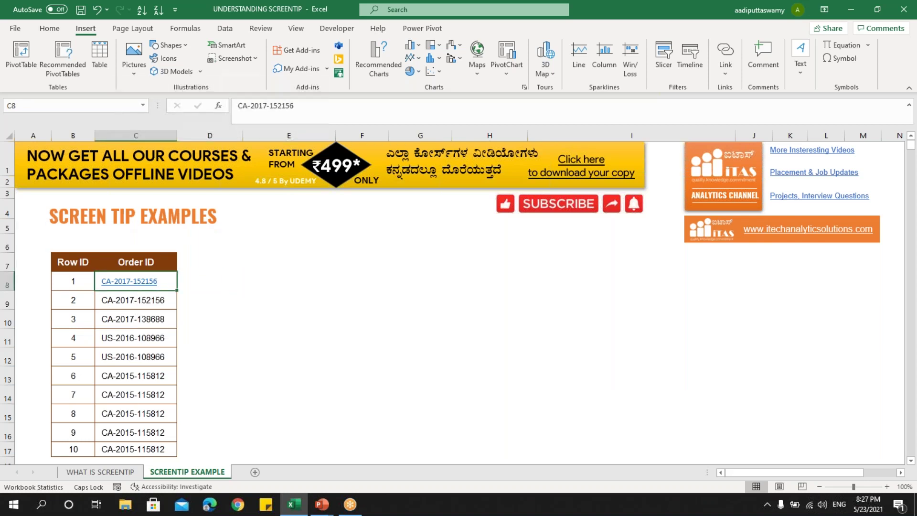
{"action": "left_click", "coordinate": [724, 68]}
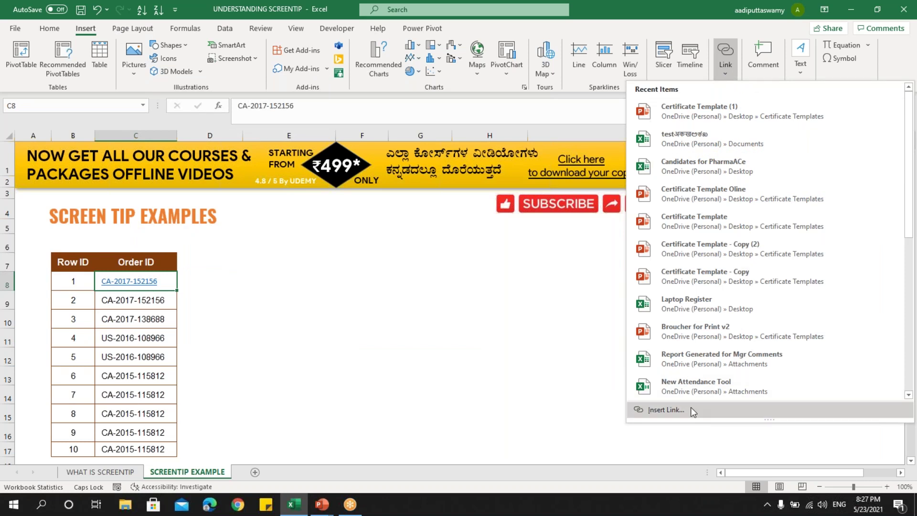
Step: Edit the C8 hyperlink so its ScreenTip reads 'CA-2017 ORDER IDS'
{"action": "left_click", "coordinate": [690, 407]}
{"action": "left_click_drag", "start_coordinate": [434, 229], "coordinate": [377, 232]}
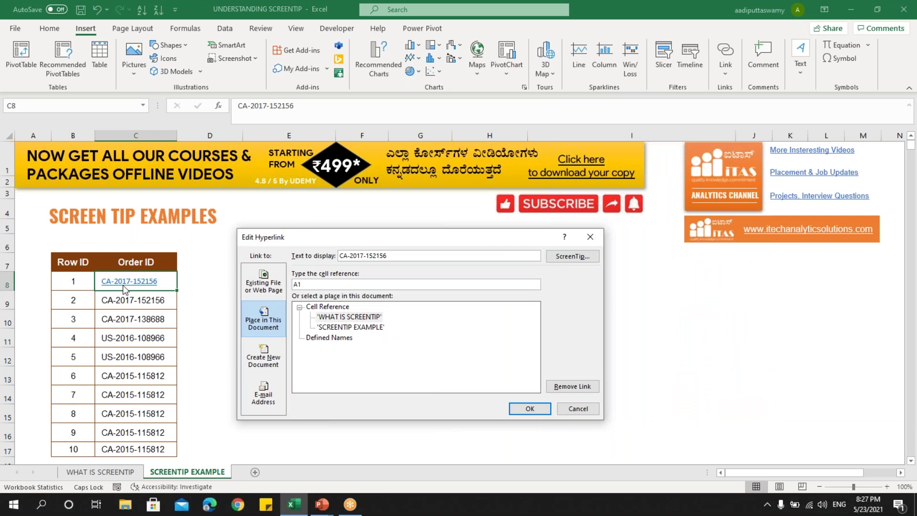
{"action": "left_click", "coordinate": [573, 256]}
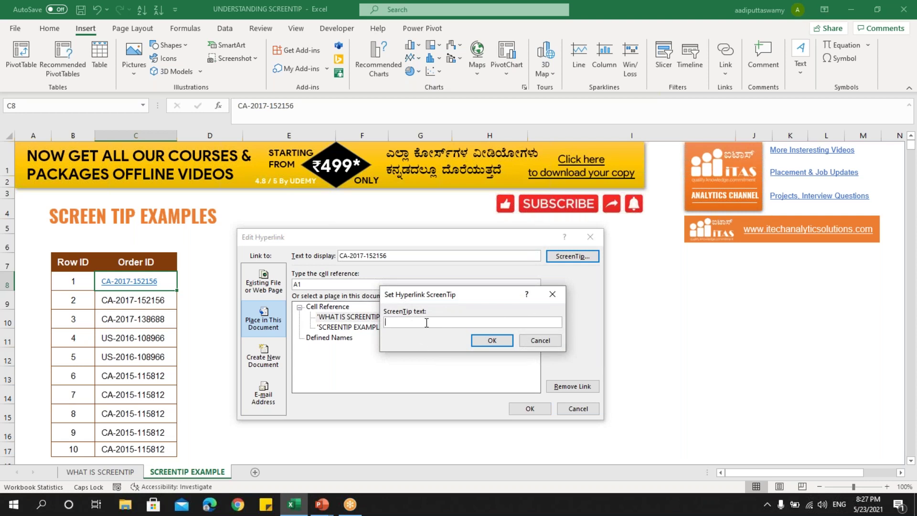
{"action": "type", "text": "c"}
{"action": "key", "text": "BackSpace"}
{"action": "type", "text": "C"}
{"action": "type", "text": "A-2017 ORDER I"}
{"action": "type", "text": "DS"}
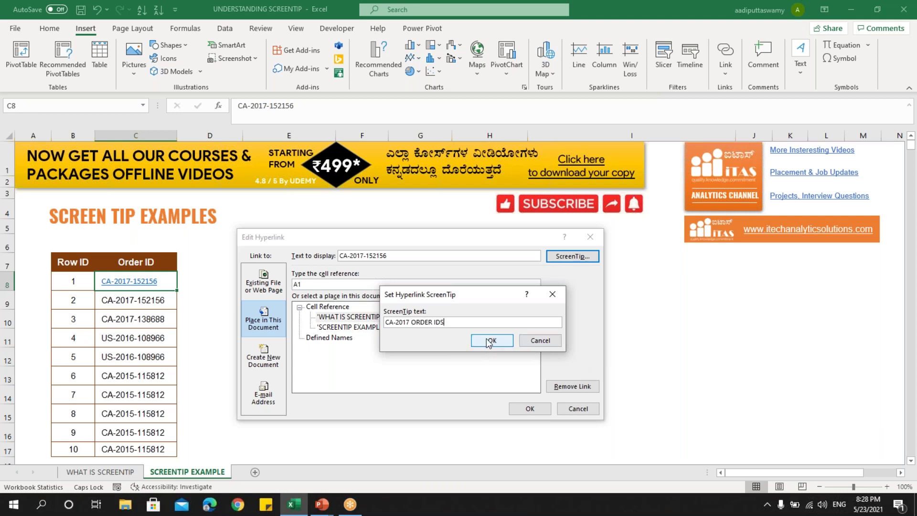
{"action": "left_click", "coordinate": [481, 341]}
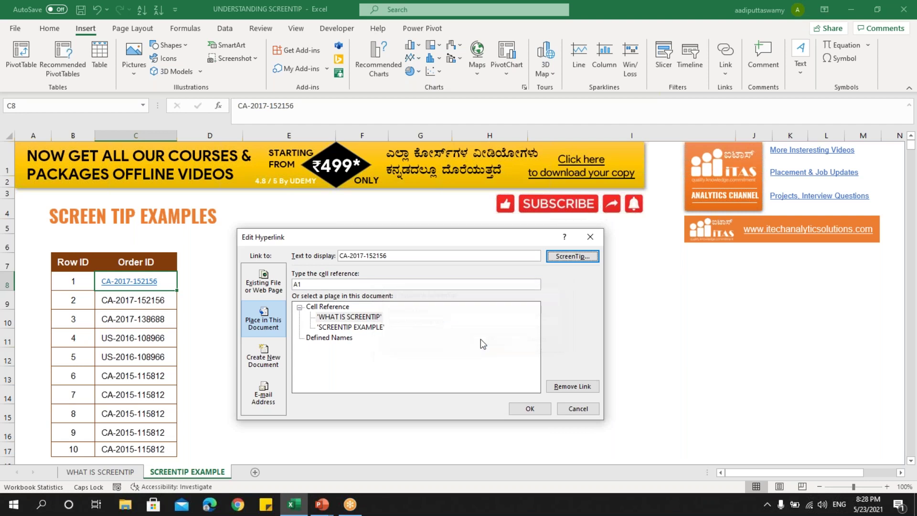
{"action": "left_click", "coordinate": [527, 410]}
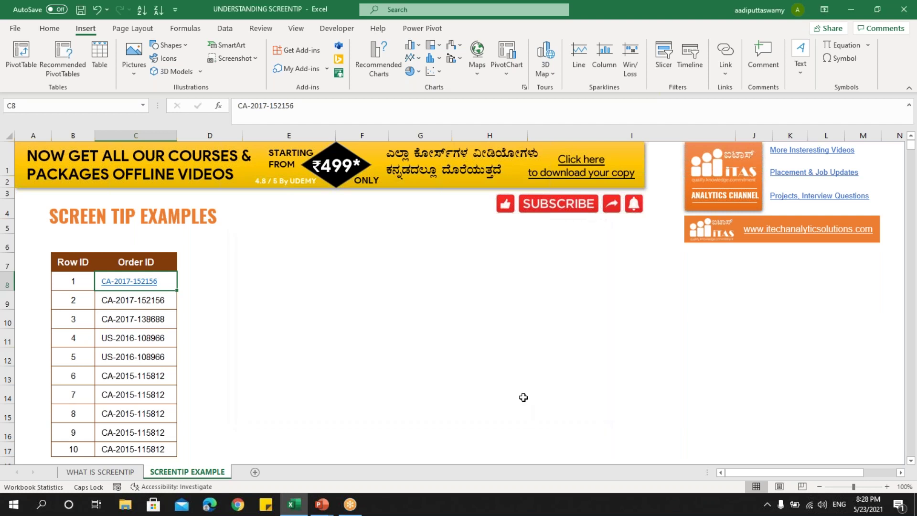
{"action": "left_click", "coordinate": [523, 396]}
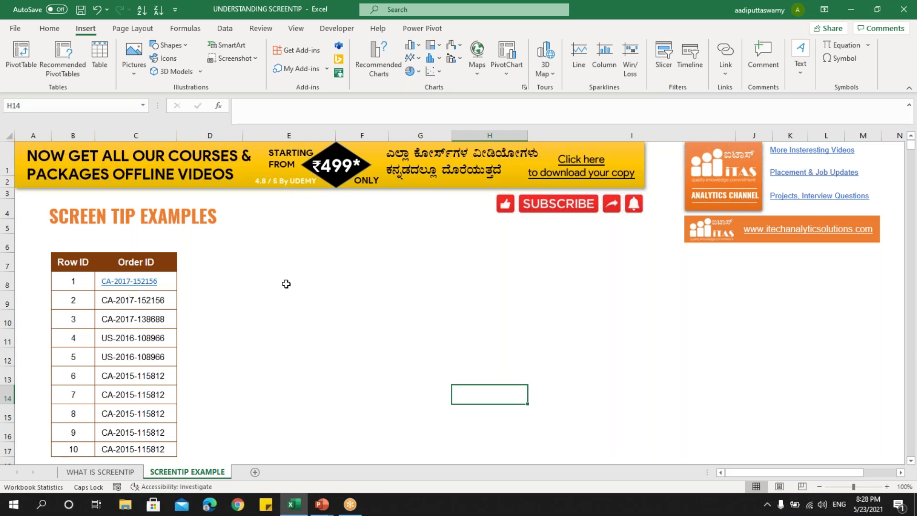
{"action": "left_click", "coordinate": [310, 296]}
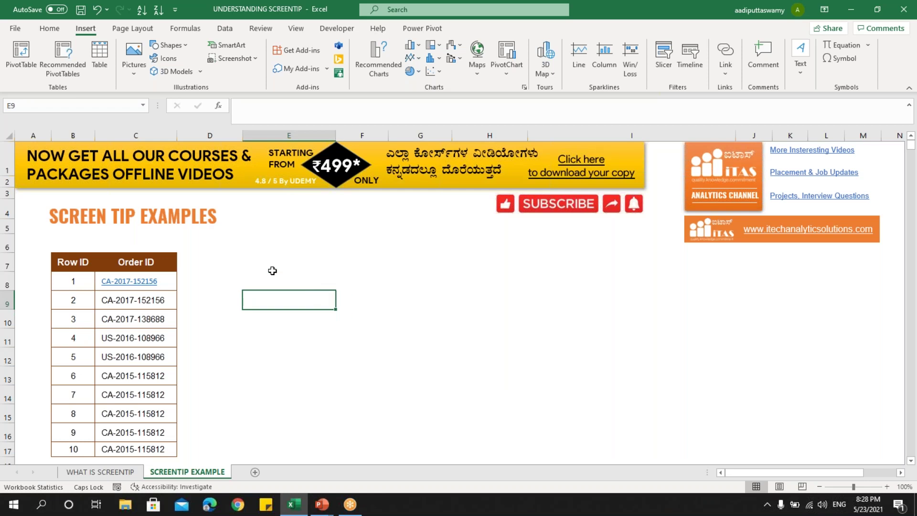
Step: Draw a rounded rectangle beside the Order ID table and nudge it slightly left
{"action": "left_click", "coordinate": [188, 46]}
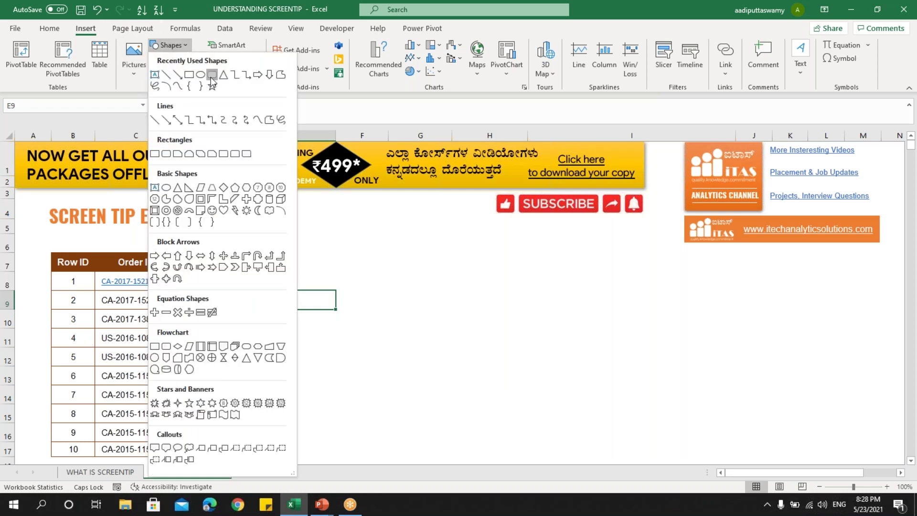
{"action": "left_click", "coordinate": [211, 69]}
{"action": "left_click_drag", "start_coordinate": [319, 268], "coordinate": [443, 305]}
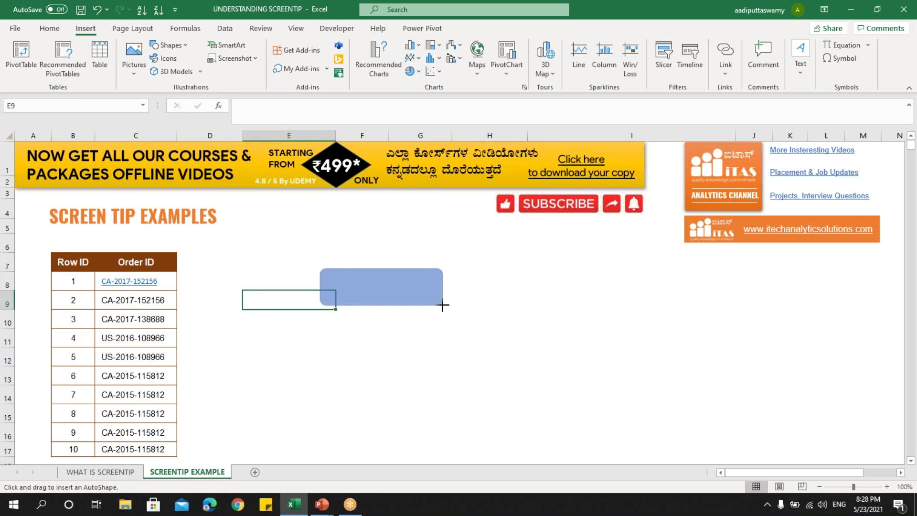
{"action": "left_click_drag", "start_coordinate": [383, 290], "coordinate": [365, 288]}
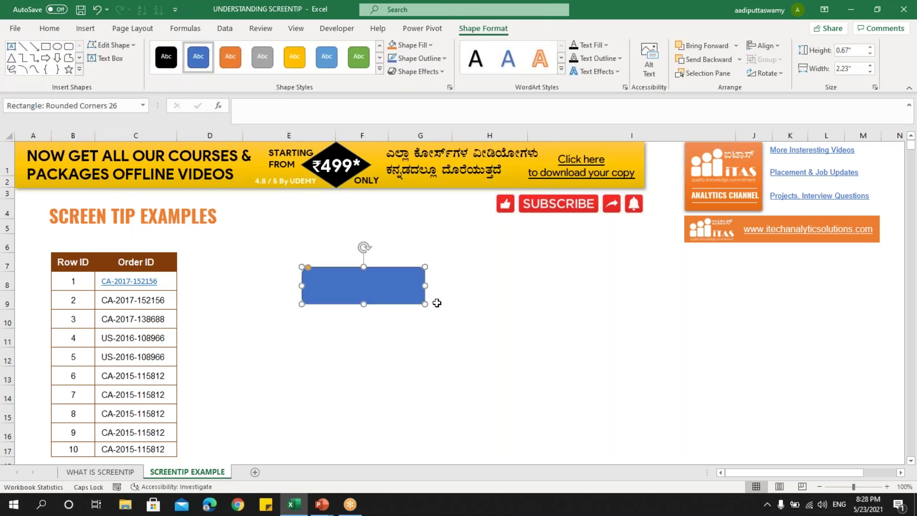
Step: Bring up the blue rectangle's shortcut menu to add a link
{"action": "right_click", "coordinate": [392, 282]}
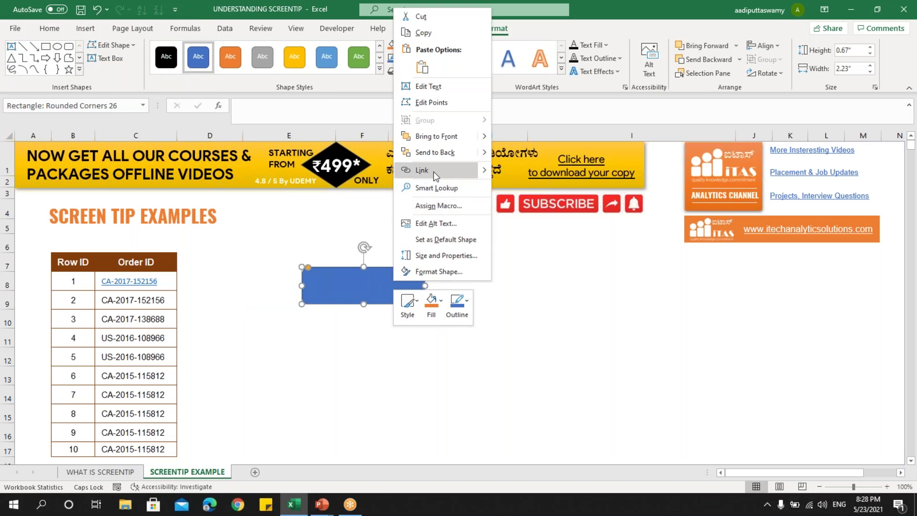
{"action": "left_click", "coordinate": [86, 31]}
{"action": "left_click", "coordinate": [86, 33]}
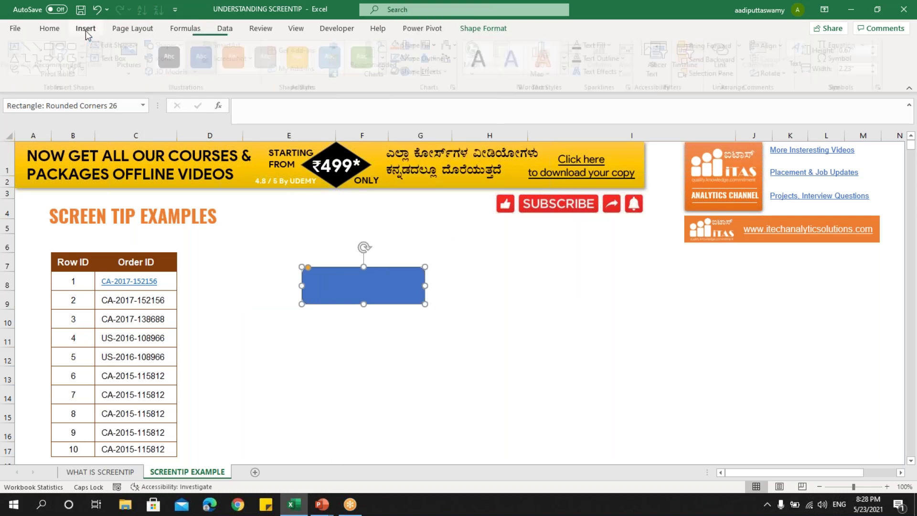
{"action": "right_click", "coordinate": [385, 280]}
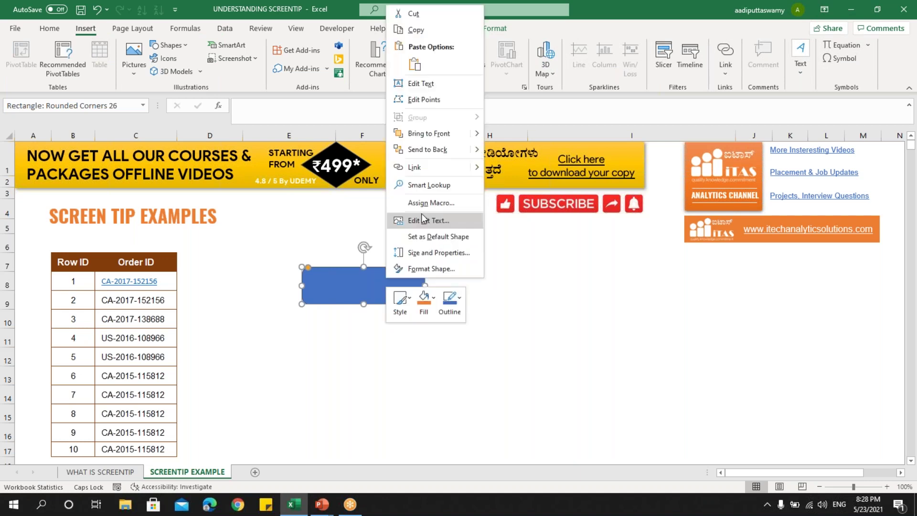
Step: Hyperlink the blue rectangle to 'WHAT IS SCREENTIP' cell A1 as a place in this document
{"action": "left_click", "coordinate": [424, 168]}
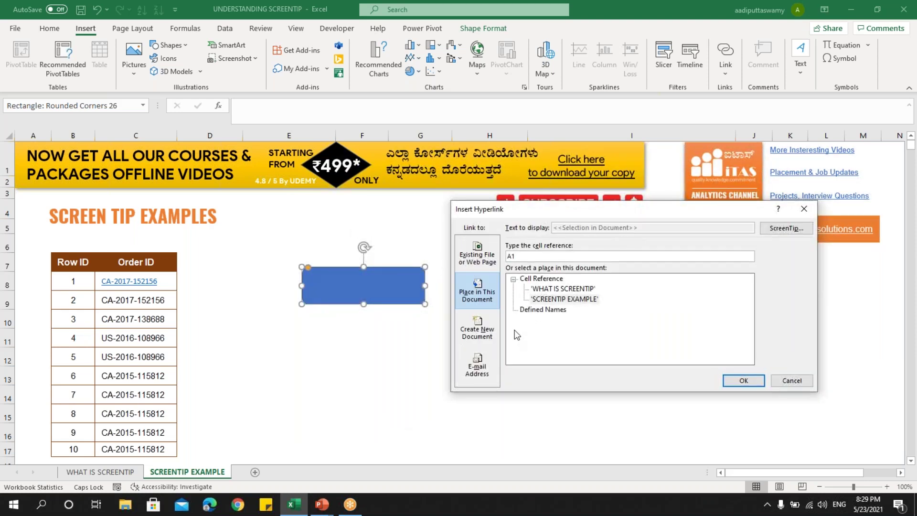
{"action": "left_click", "coordinate": [563, 290]}
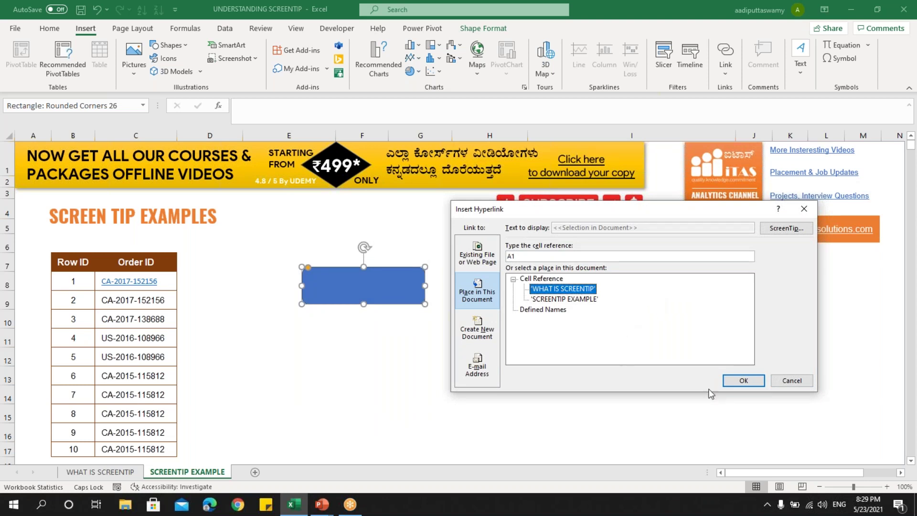
{"action": "left_click", "coordinate": [743, 381]}
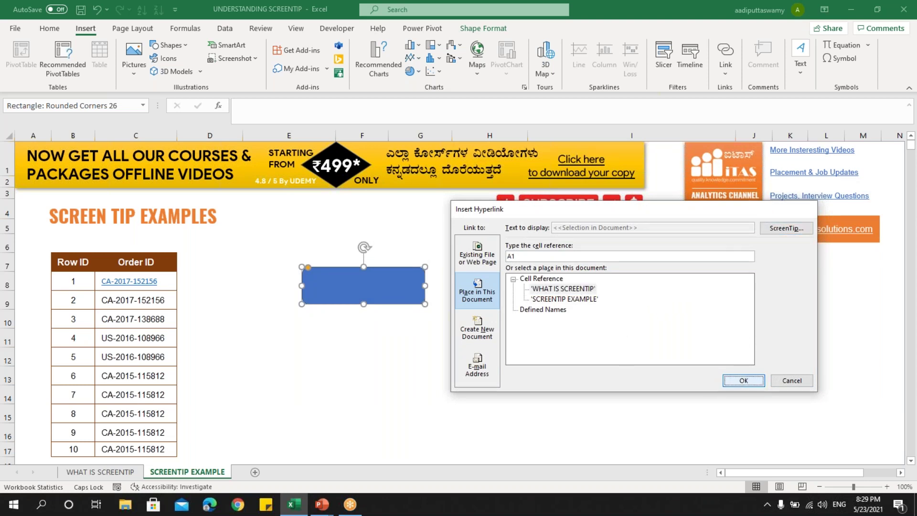
{"action": "left_click", "coordinate": [624, 361]}
{"action": "mouse_move", "coordinate": [363, 285]}
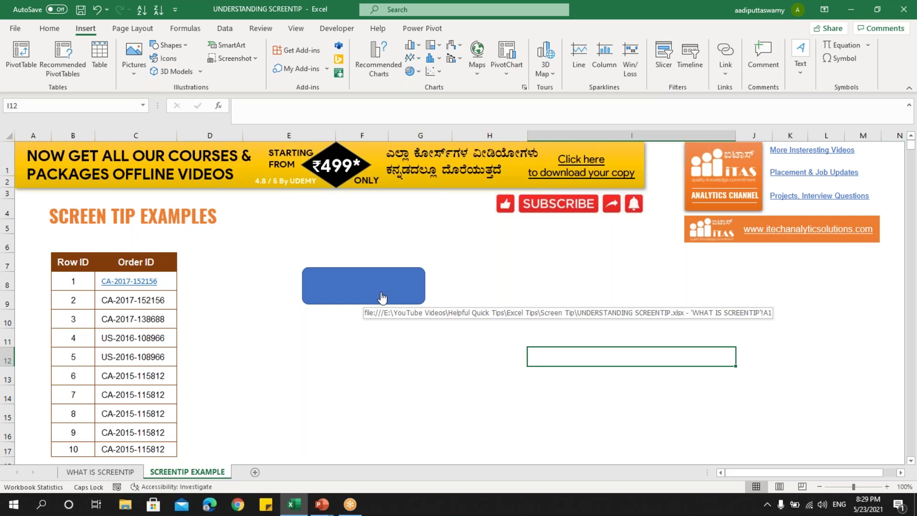
{"action": "left_click", "coordinate": [396, 292], "text": "ctrl"}
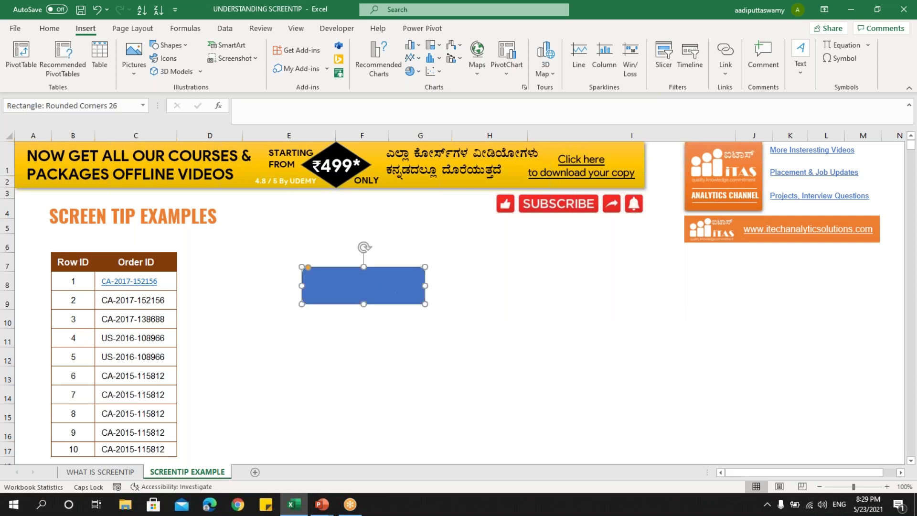
{"action": "right_click", "coordinate": [400, 288]}
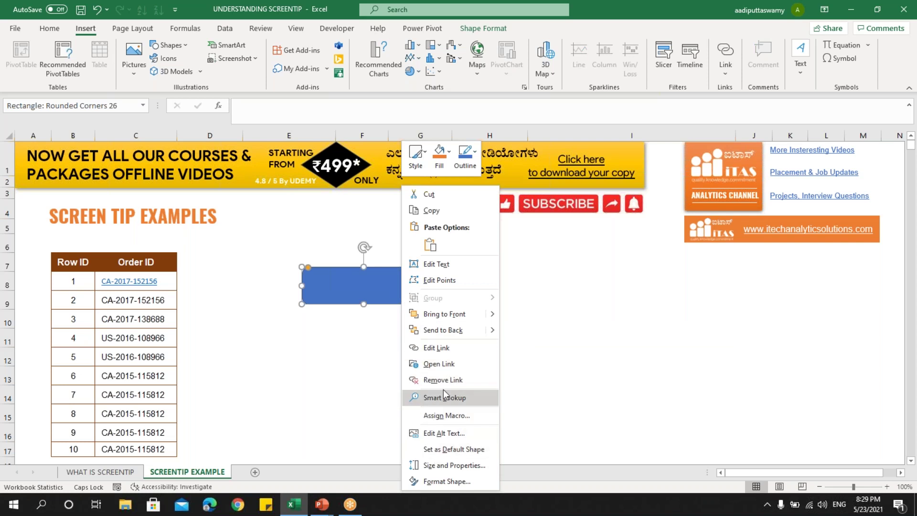
Step: Edit the rectangle's link to add the ScreenTip 'Show Details of ScreenTip', then deselect it
{"action": "left_click", "coordinate": [438, 347]}
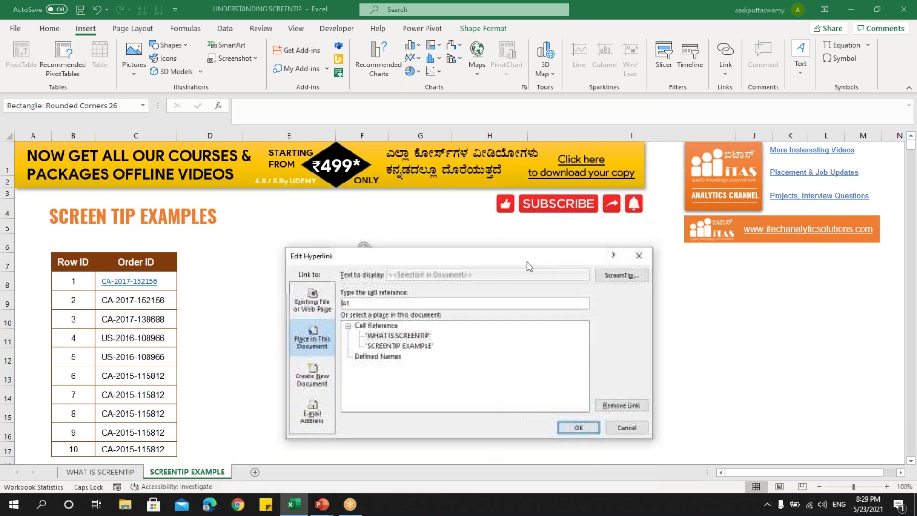
{"action": "left_click_drag", "start_coordinate": [496, 253], "coordinate": [687, 254]}
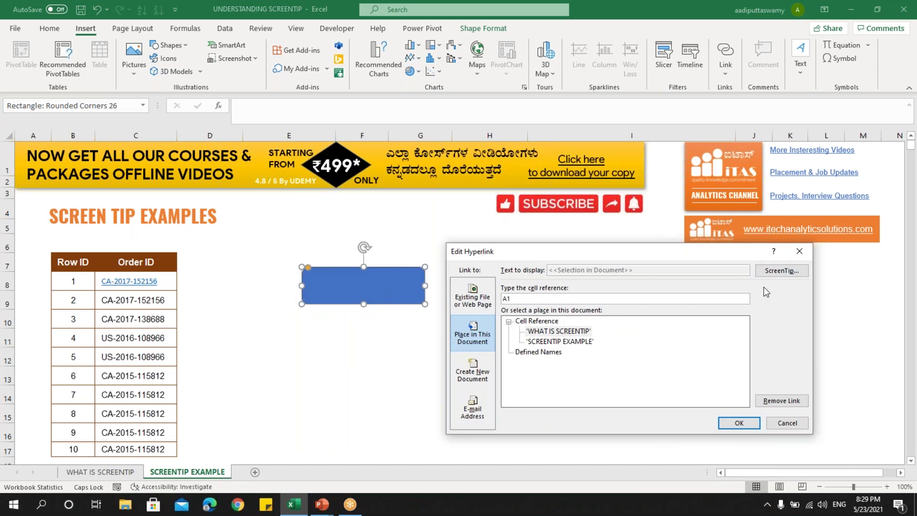
{"action": "left_click", "coordinate": [780, 271]}
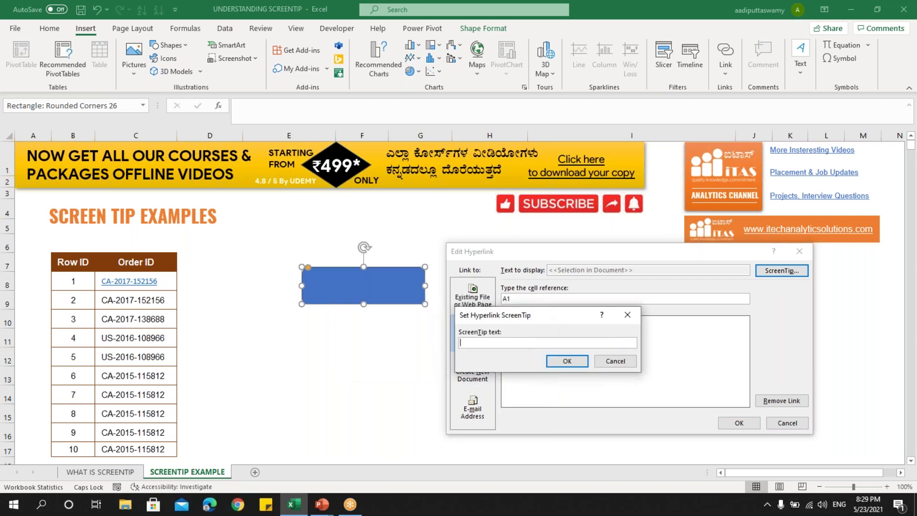
{"action": "type", "text": "click"}
{"action": "key", "text": "BackSpace"}
{"action": "key", "text": "BackSpace"}
{"action": "key", "text": "BackSpace"}
{"action": "key", "text": "BackSpace"}
{"action": "key", "text": "BackSpace"}
{"action": "key", "text": "Caps_Lock"}
{"action": "type", "text": "Show Details of ScreenTip"}
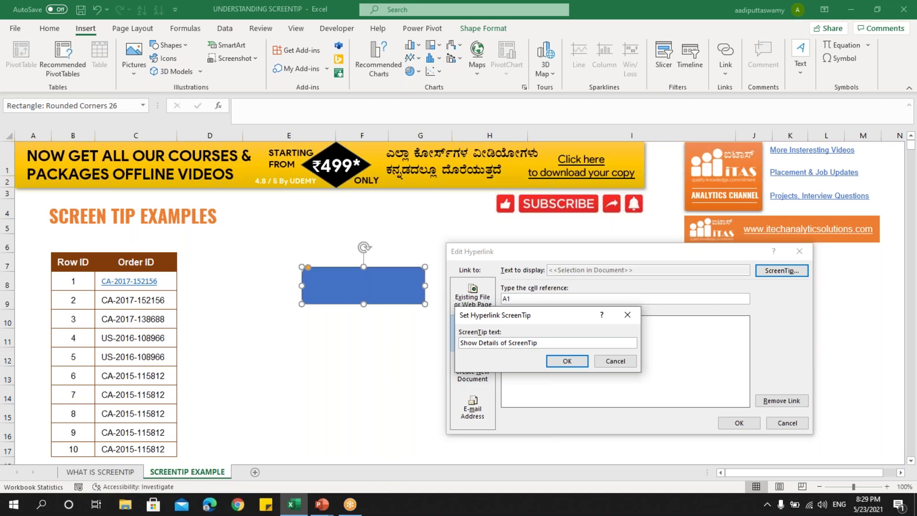
{"action": "left_click", "coordinate": [582, 364]}
{"action": "left_click", "coordinate": [730, 419]}
{"action": "left_click", "coordinate": [643, 379]}
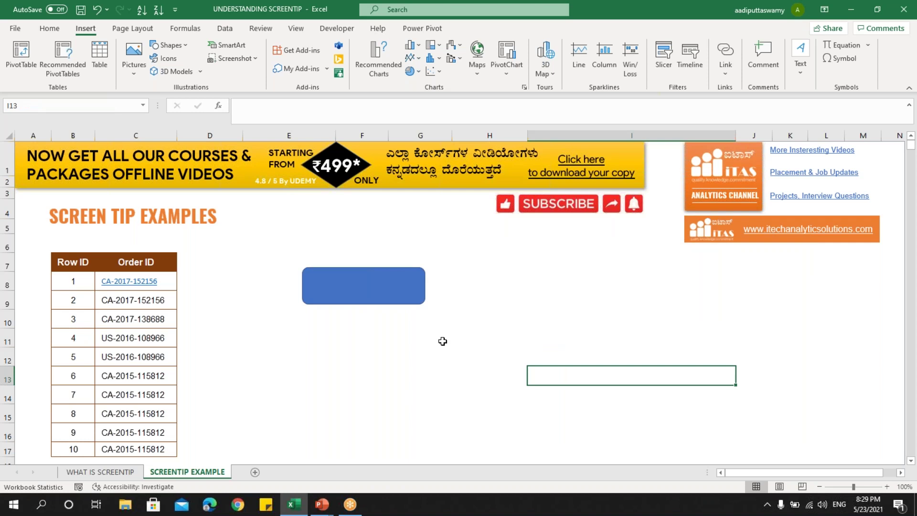
{"action": "mouse_move", "coordinate": [323, 297]}
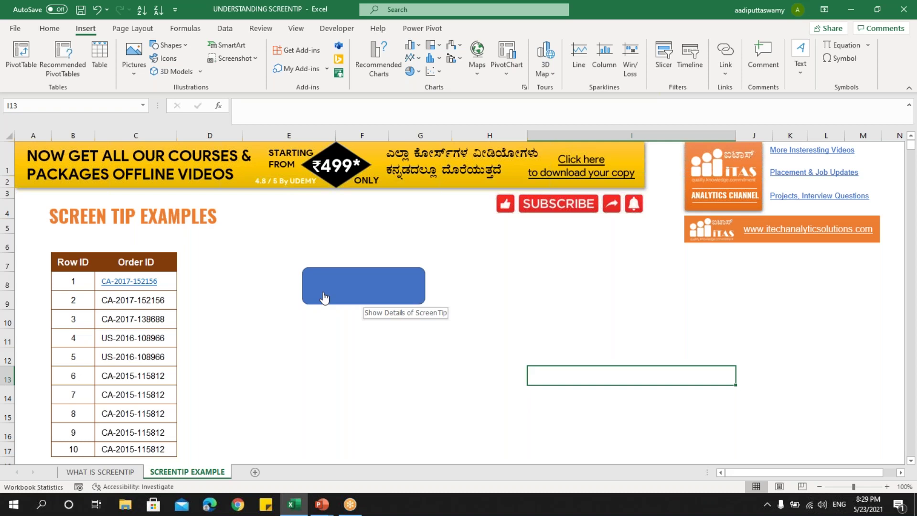
{"action": "left_click", "coordinate": [547, 321]}
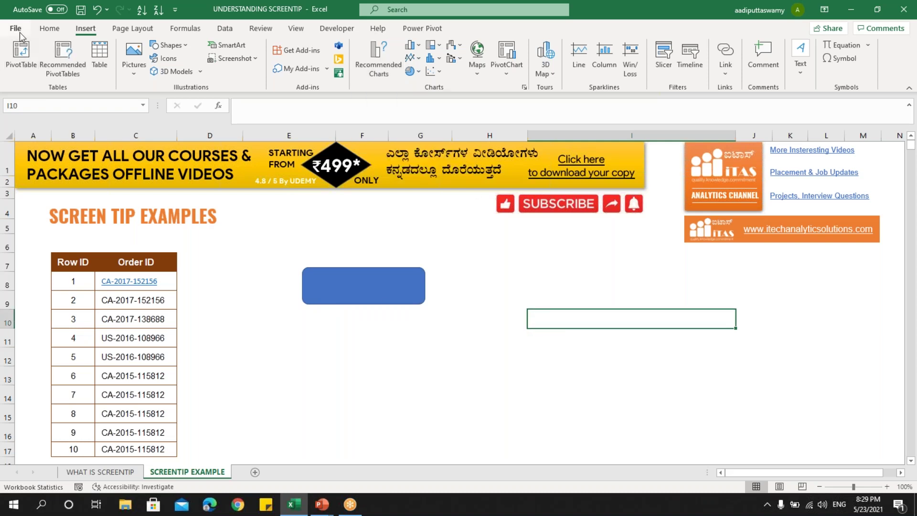
{"action": "left_click", "coordinate": [15, 28]}
{"action": "left_click", "coordinate": [19, 475]}
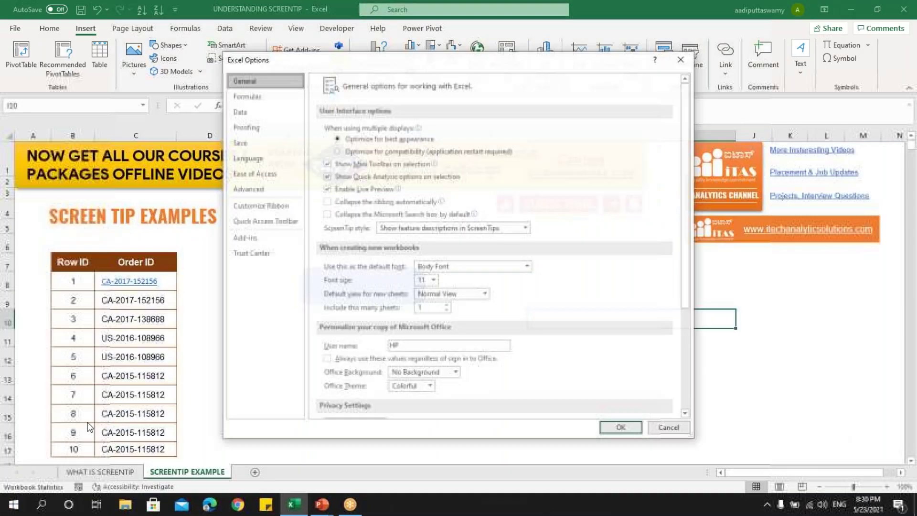
{"action": "left_click", "coordinate": [406, 229]}
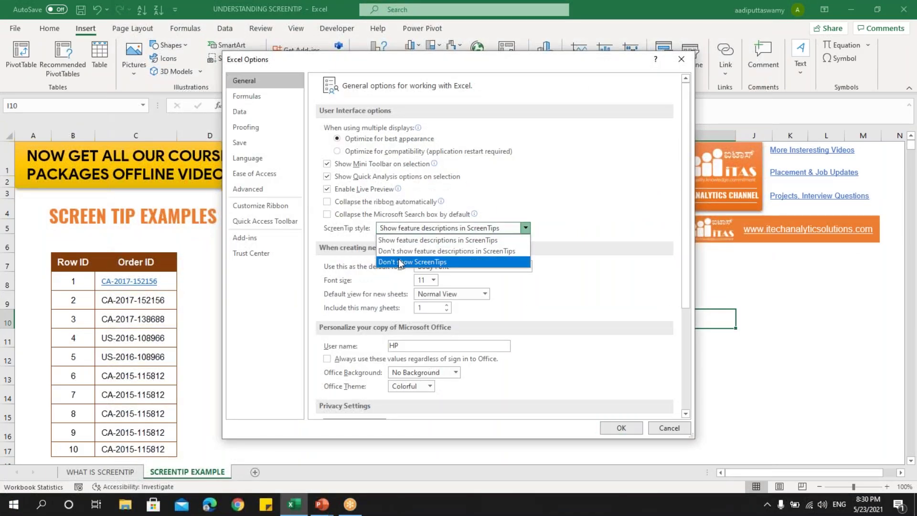
{"action": "left_click", "coordinate": [409, 240]}
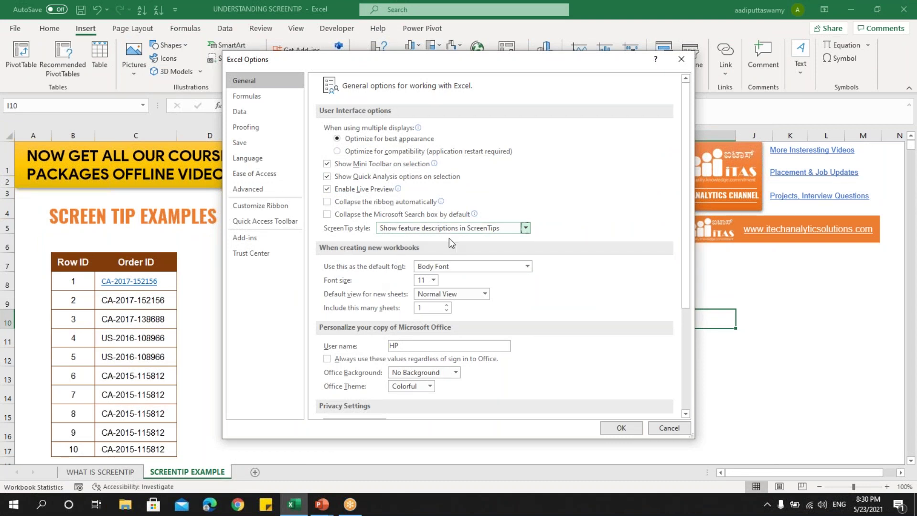
{"action": "left_click", "coordinate": [623, 428]}
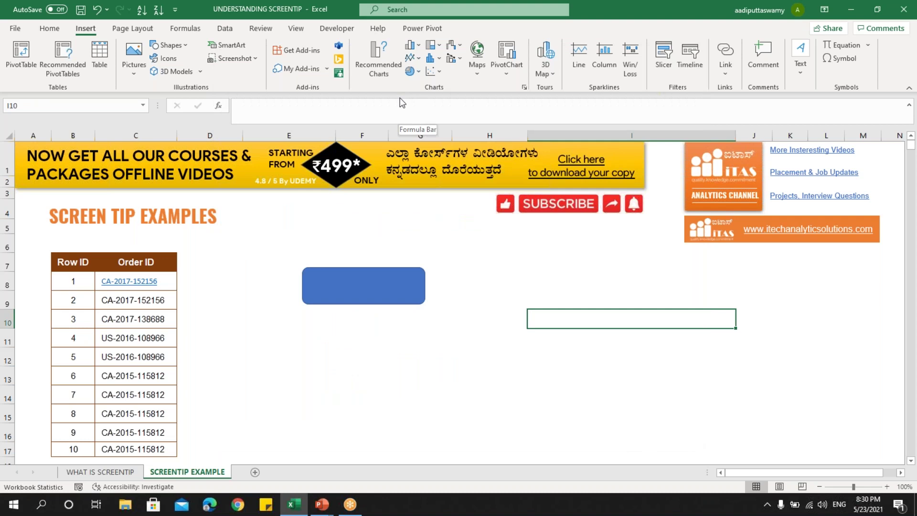
{"action": "left_click", "coordinate": [443, 363]}
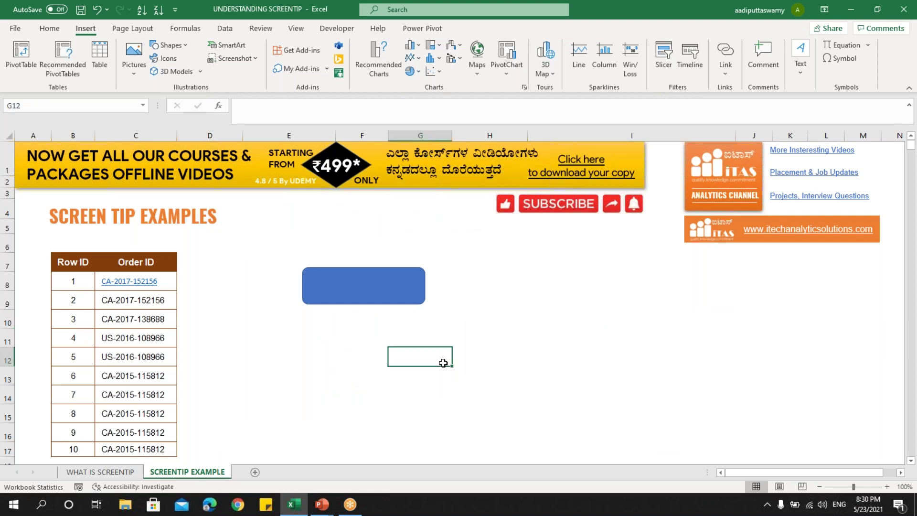
{"action": "left_click", "coordinate": [321, 505]}
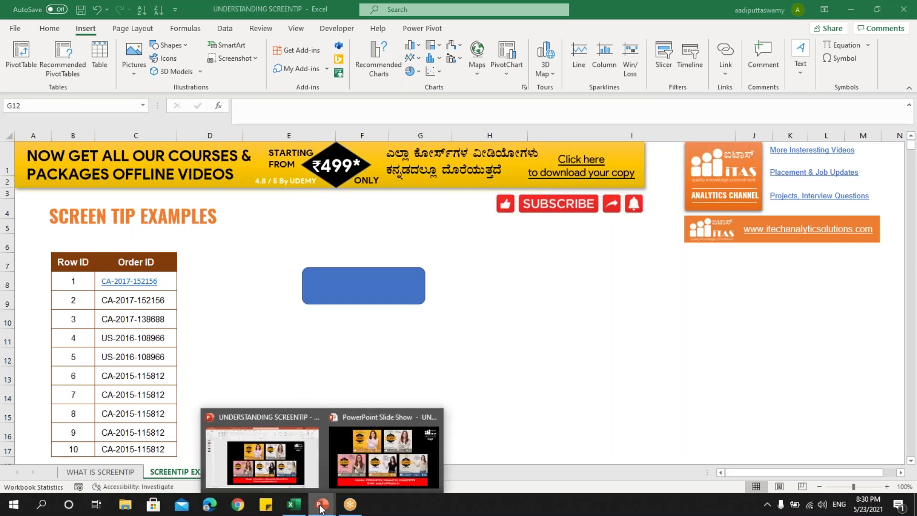
Step: Bring up the running PowerPoint slide show of course package offers in place of Excel
{"action": "left_click", "coordinate": [384, 456]}
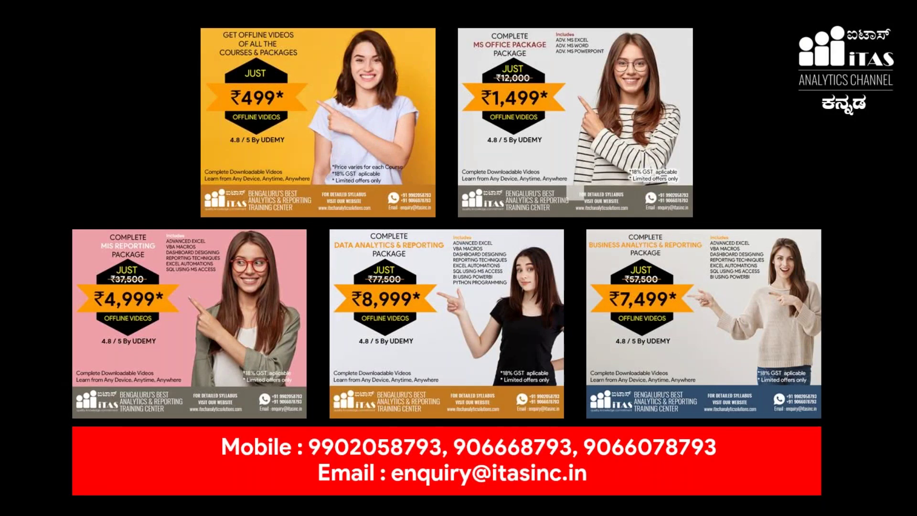